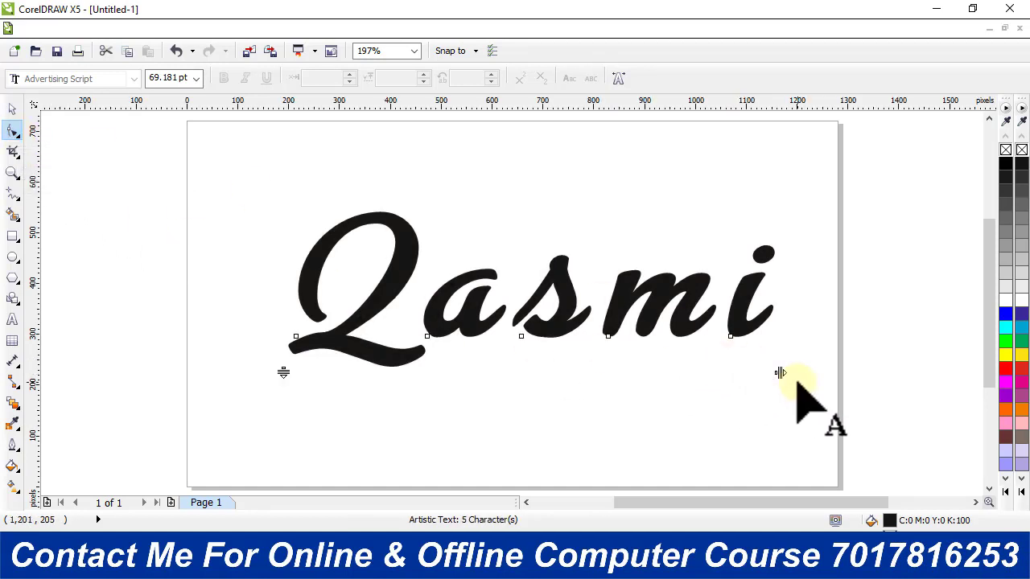
Widen the script text's letter spacing slightly, to about 974 px overall width, and fill the text with black (#000000).
mouse_move(779, 372)
left_mouse_down()
mouse_move(800, 373)
mouse_move(785, 370)
left_mouse_up()
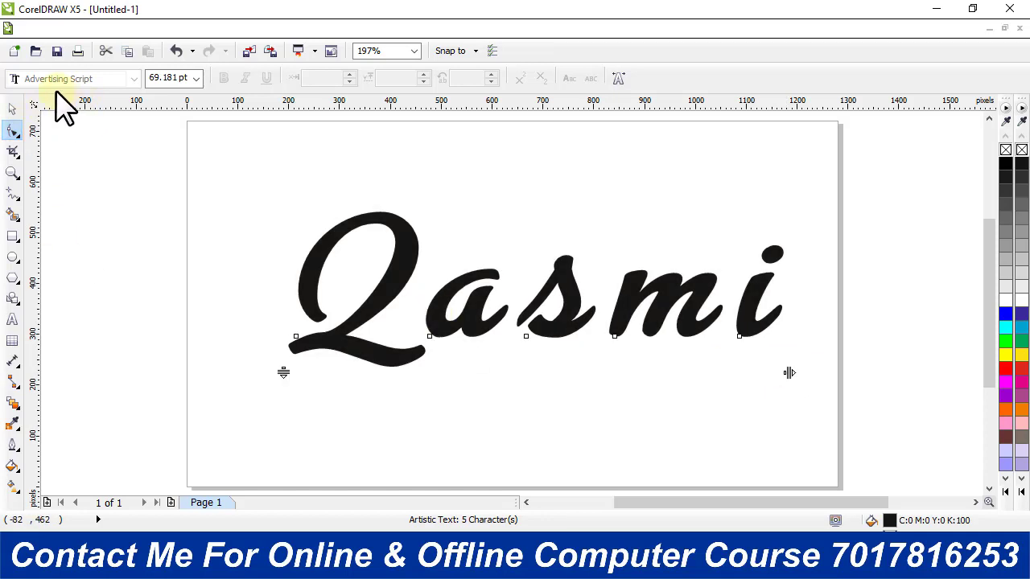
left_click(13, 109)
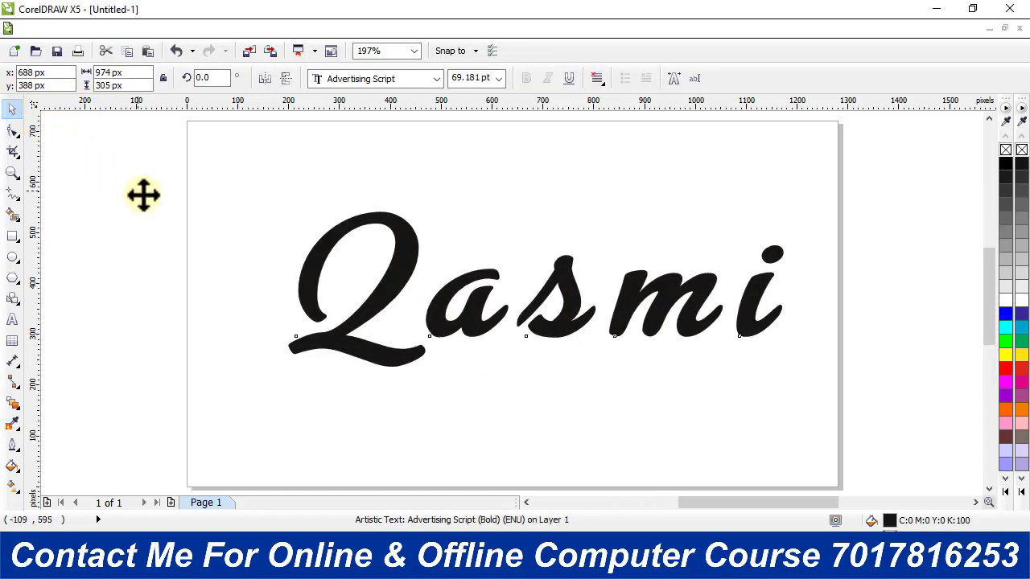
key("shift+F2")
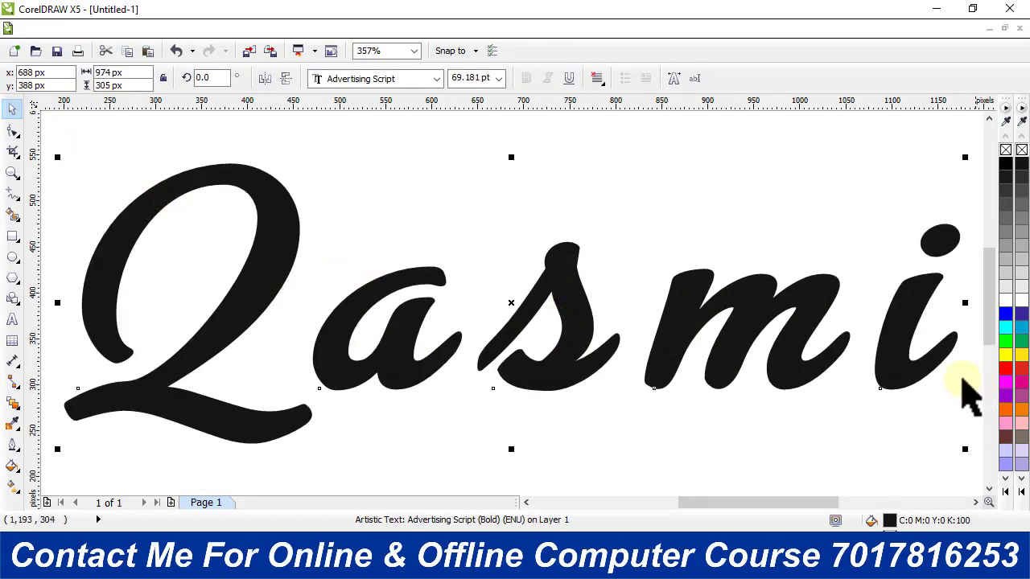
left_click(1004, 164)
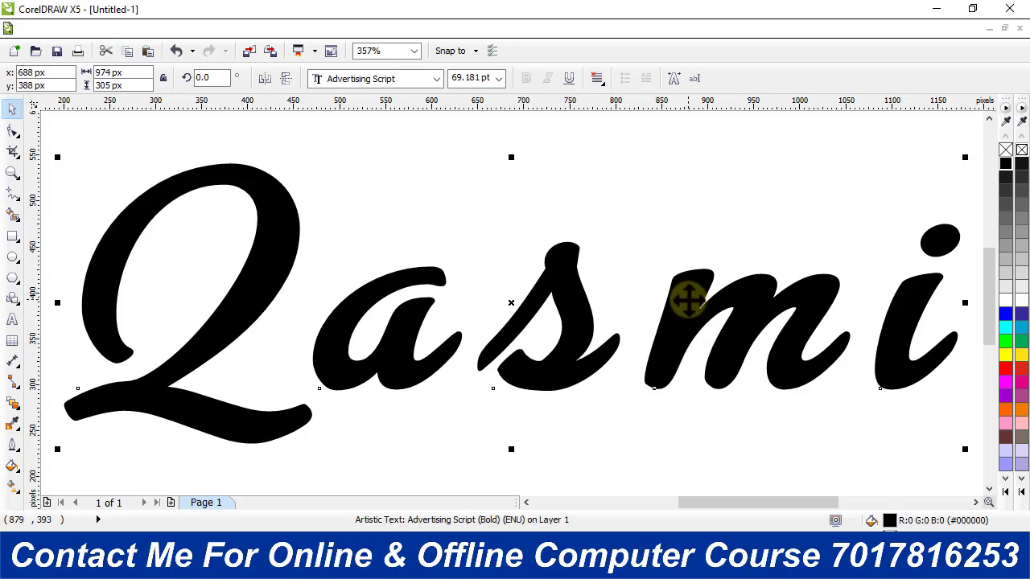
Place a copy of the text offset about 25 px left and 18 px up, and fill the copy with yellow (#FFFF00).
left_click_drag(688, 299, 666, 282)
right_click(665, 283)
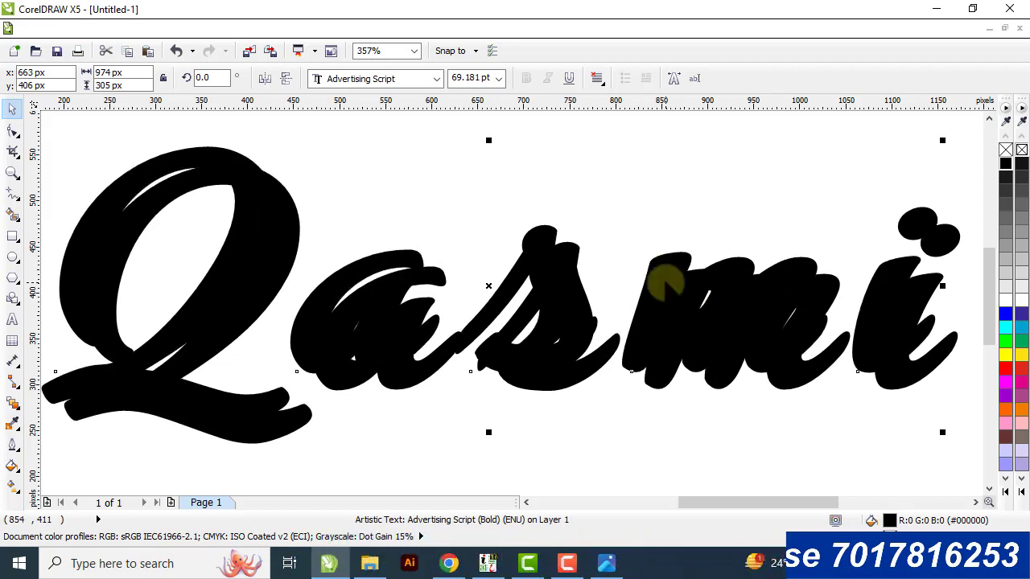
key("Escape")
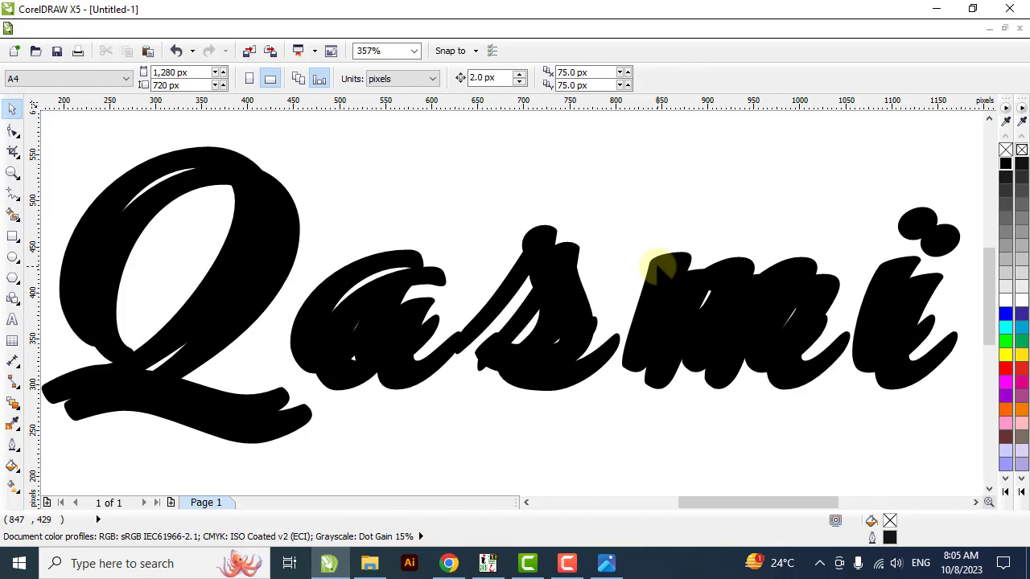
left_click(658, 268)
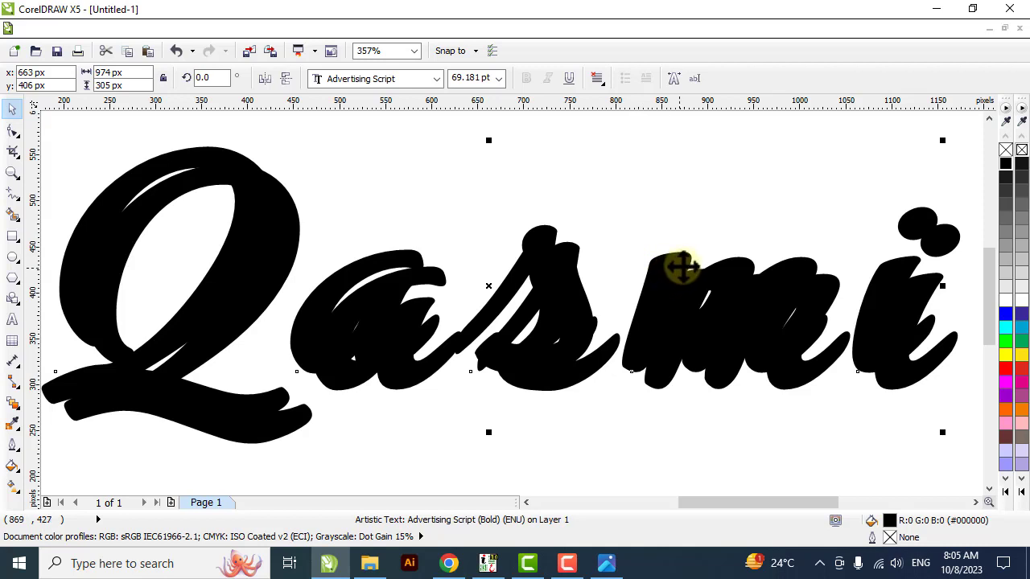
left_click(1005, 356)
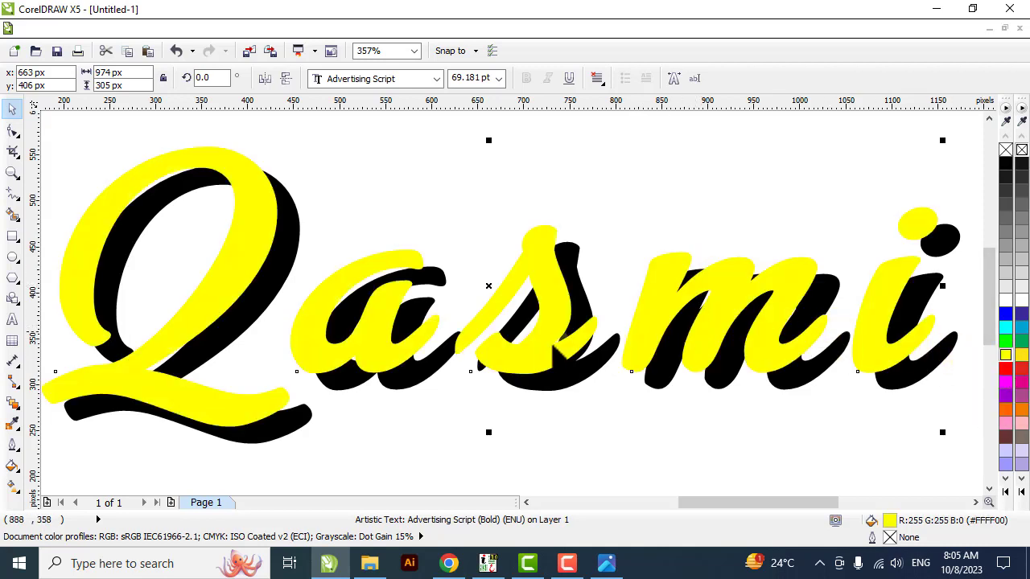
left_click(1005, 299)
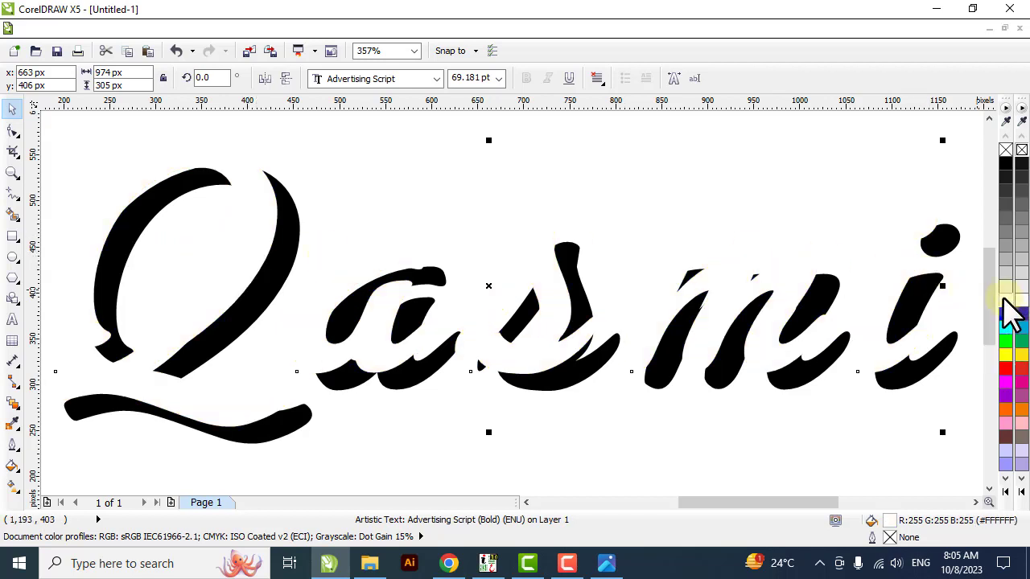
left_click(1005, 357)
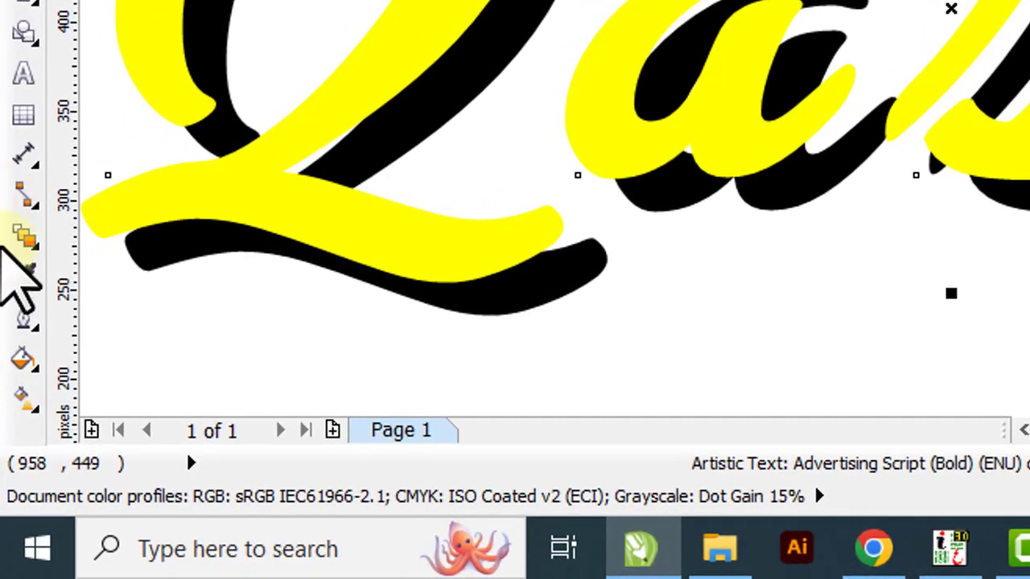
Blend the yellow copy into the black text behind it with 20 steps.
left_click(11, 231)
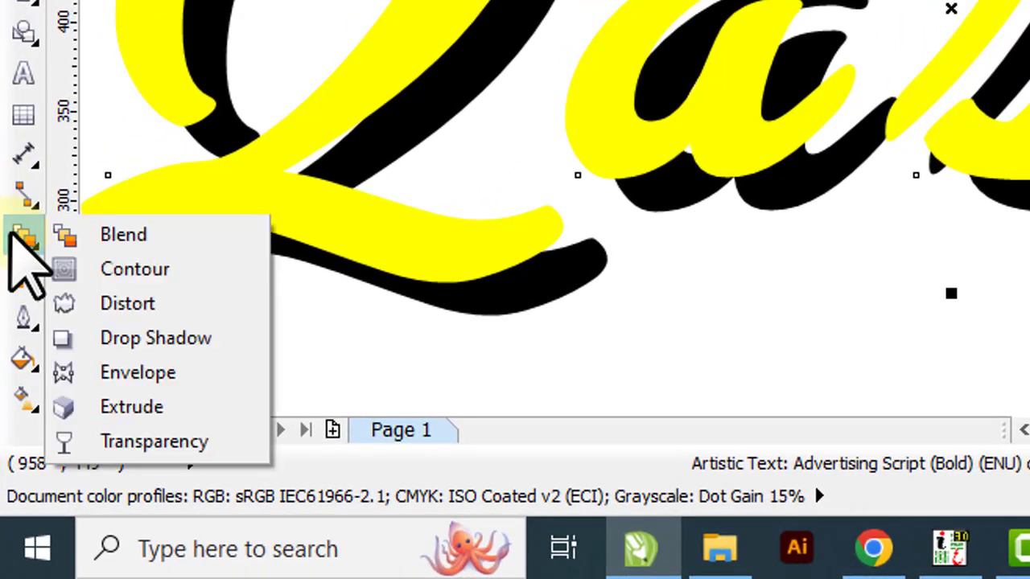
left_click(116, 234)
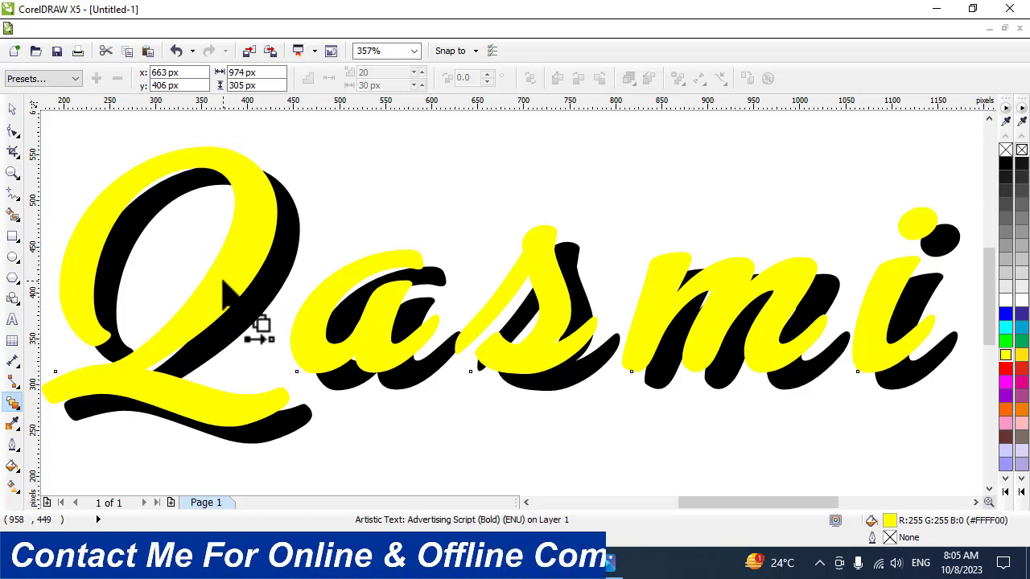
left_click_drag(225, 281, 242, 316)
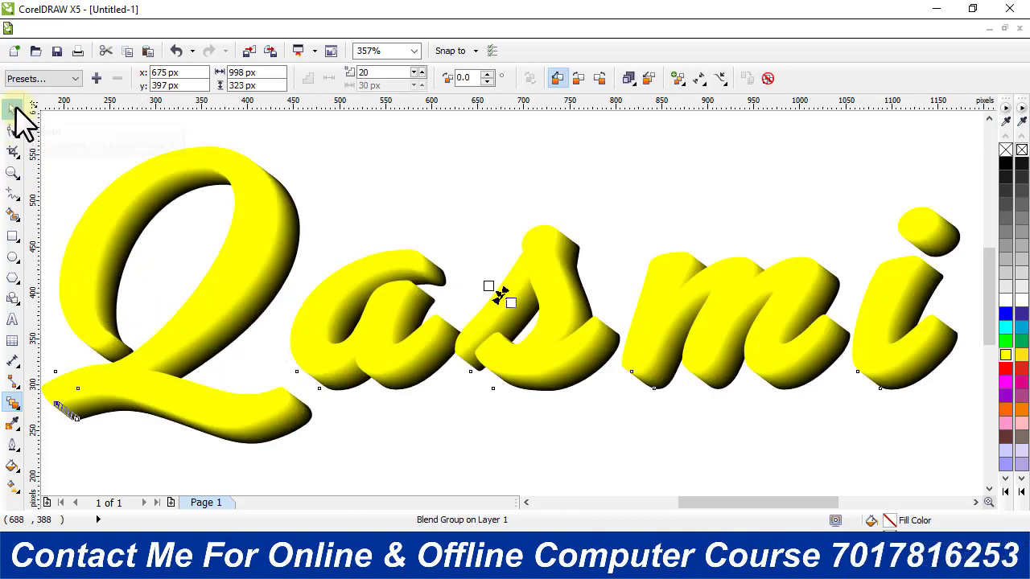
Move the blend's yellow front text about 25 px further left and 14 px up, and fill it with white.
left_click(16, 113)
left_click(271, 248)
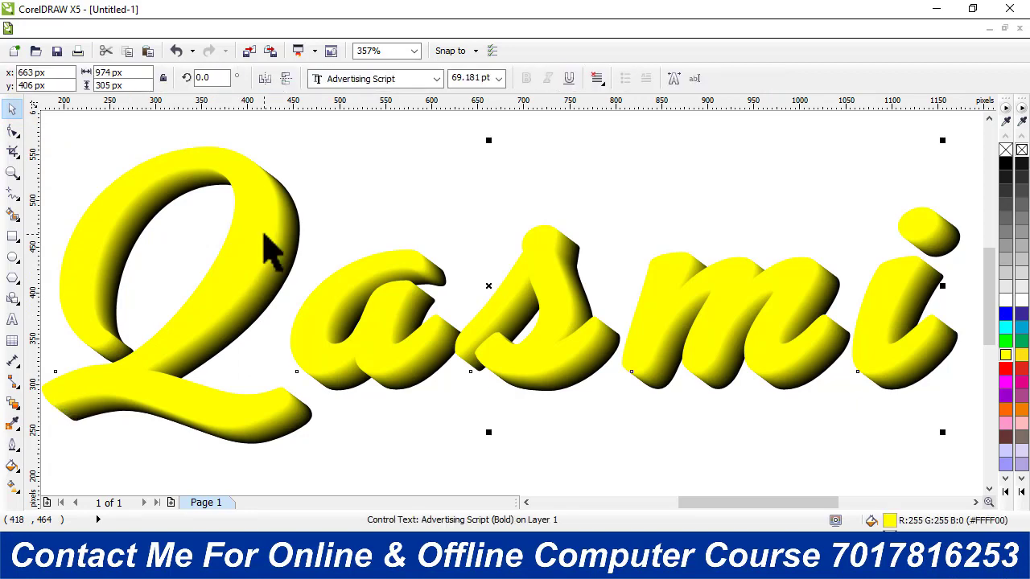
left_click_drag(265, 232, 235, 223)
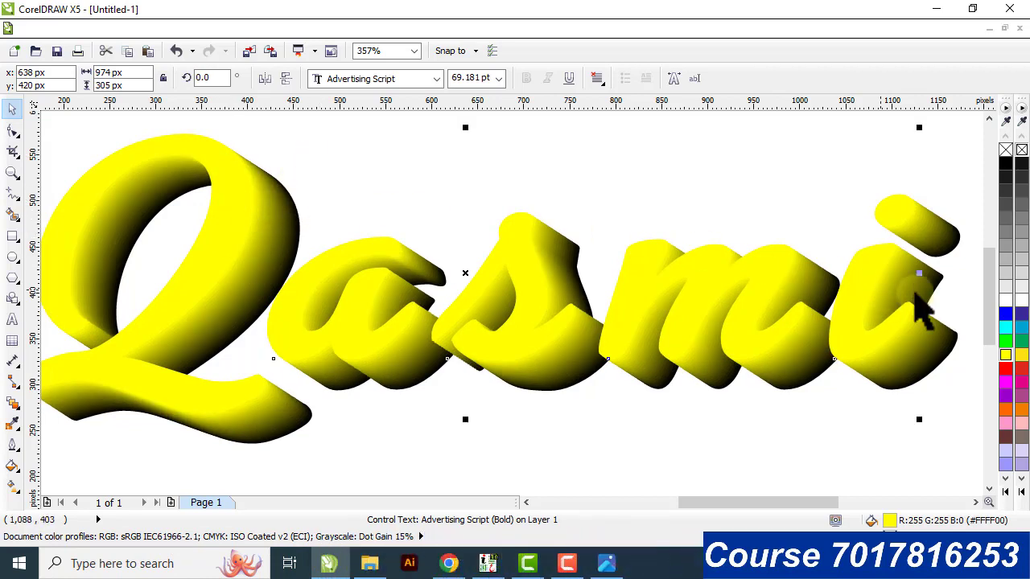
left_click(1001, 305)
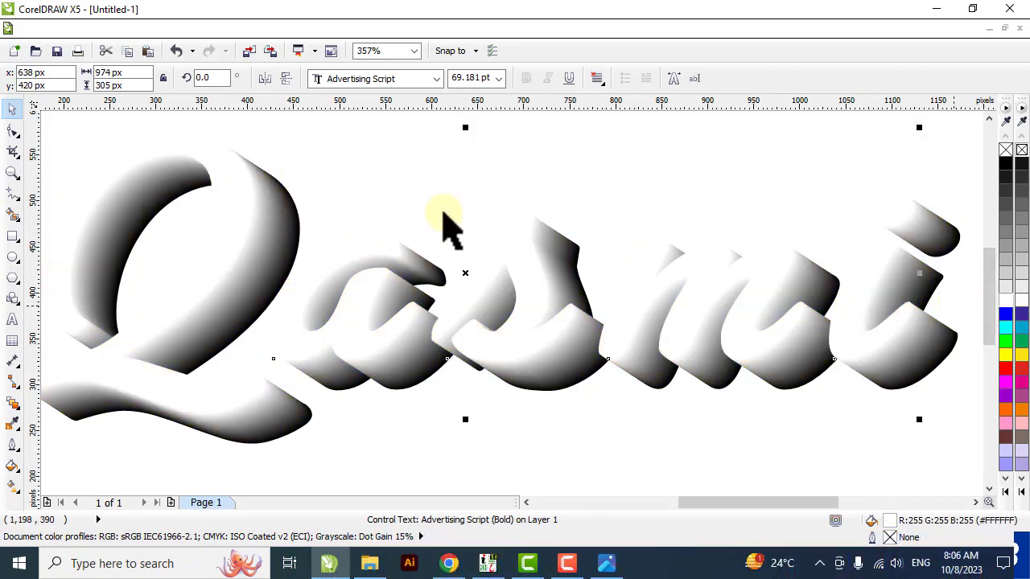
Duplicate the white front text in place and fill the duplicate with red (#FF0000).
left_click(499, 157)
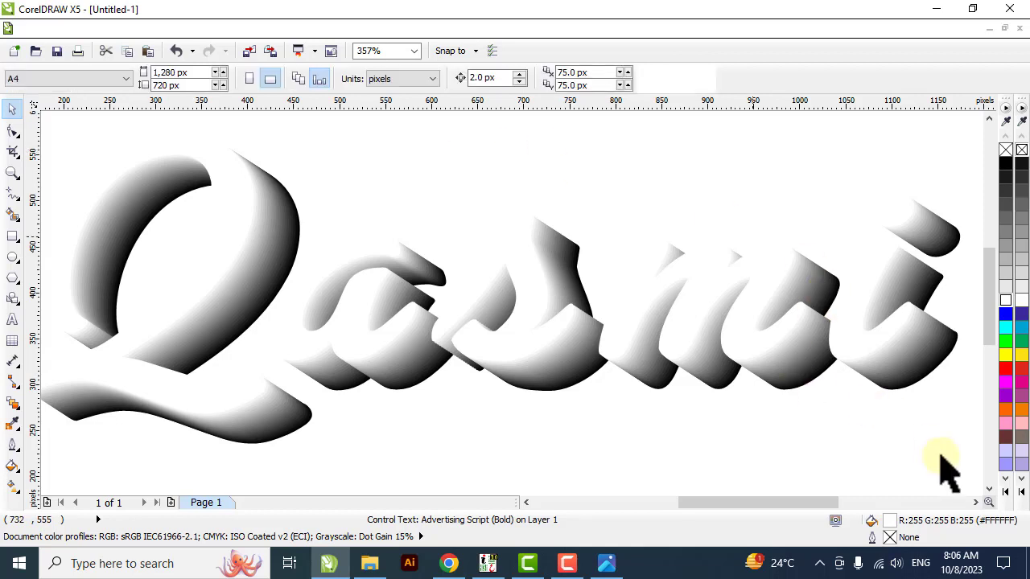
left_click(117, 374)
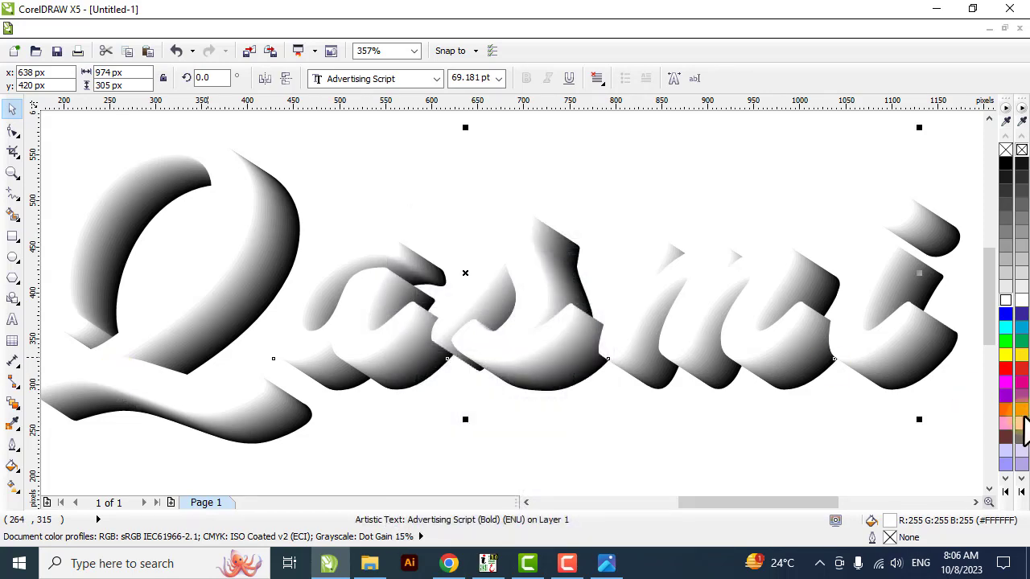
left_click(1007, 370)
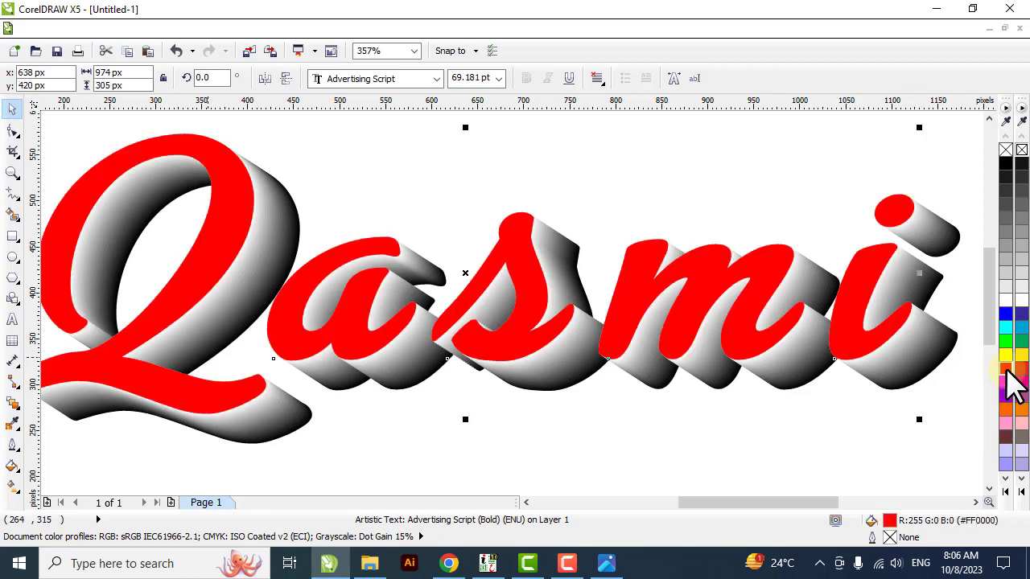
key("F4")
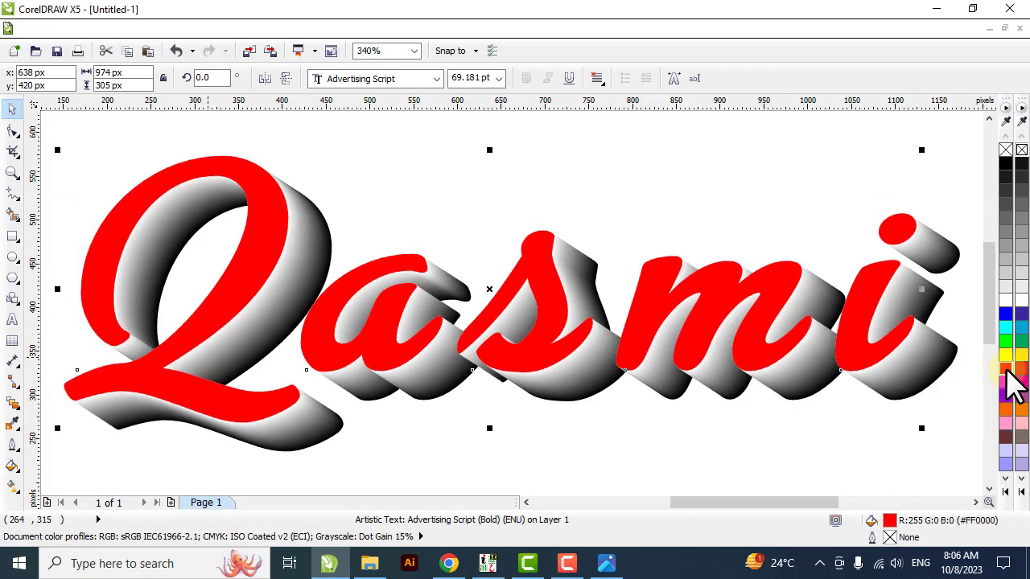
Preview the 3D lettering full screen and return to the drawing.
left_click(97, 30)
left_click(193, 202)
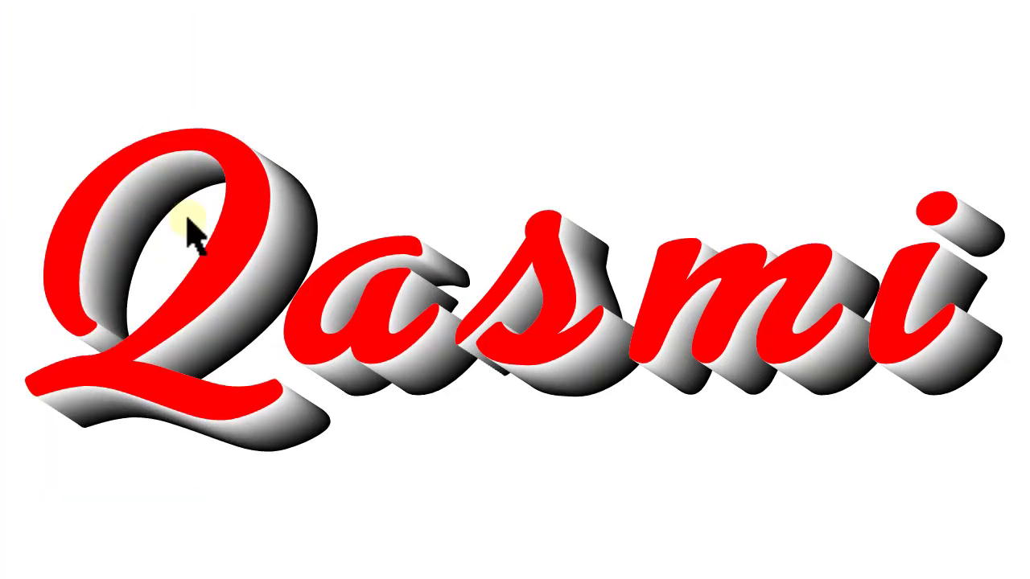
left_click(575, 340)
key("Escape")
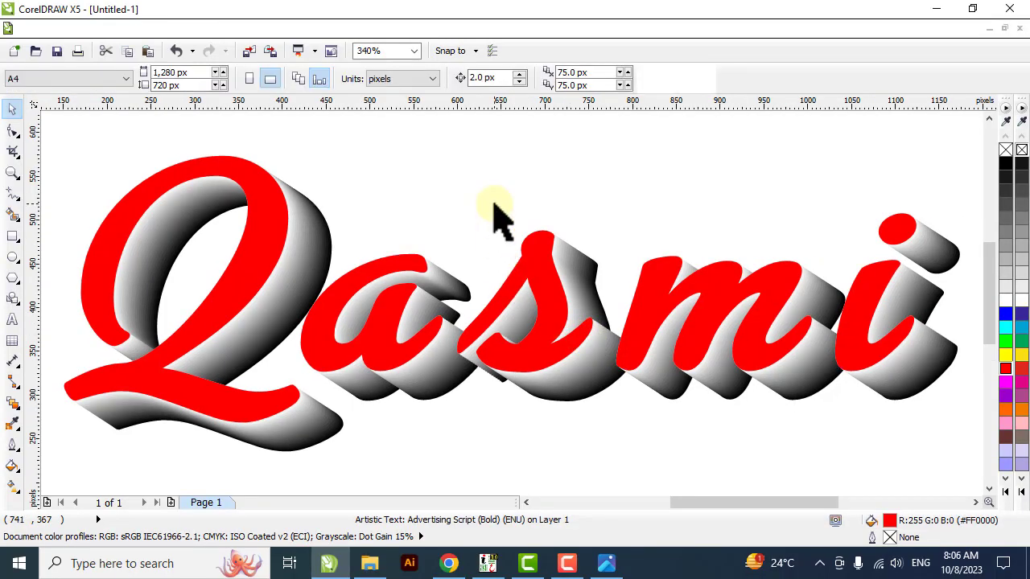
Delete all of the lettering from the page.
key("ctrl+a")
key("Delete")
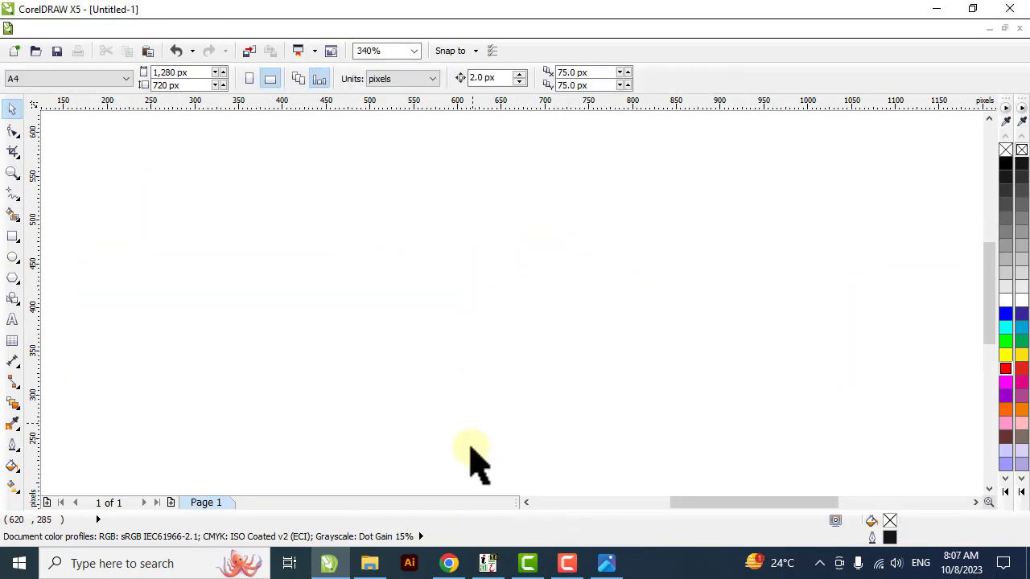
Switch to InPage and save the document with the Urdu lettering as a PDF.
left_click(487, 563)
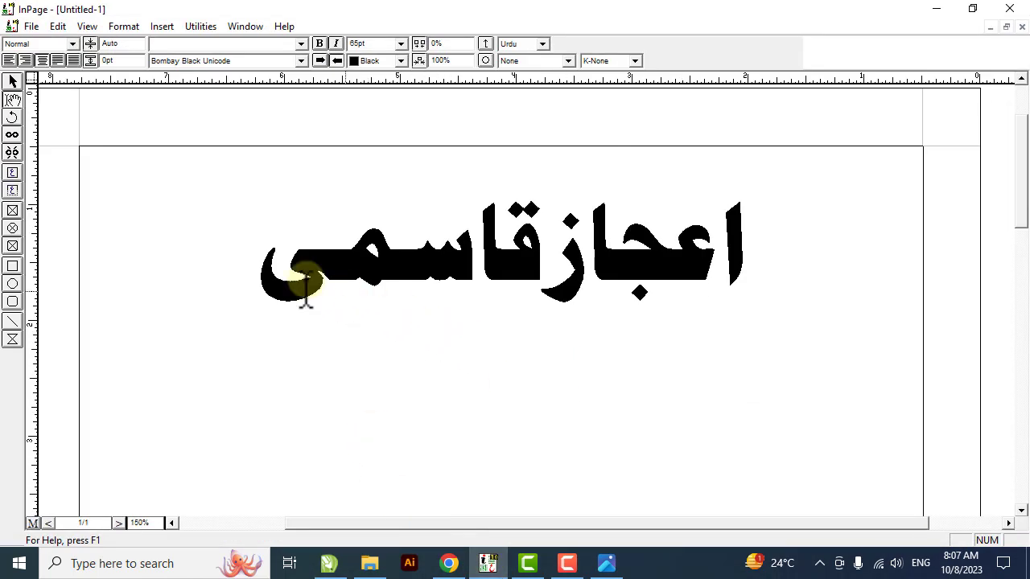
left_click(252, 277)
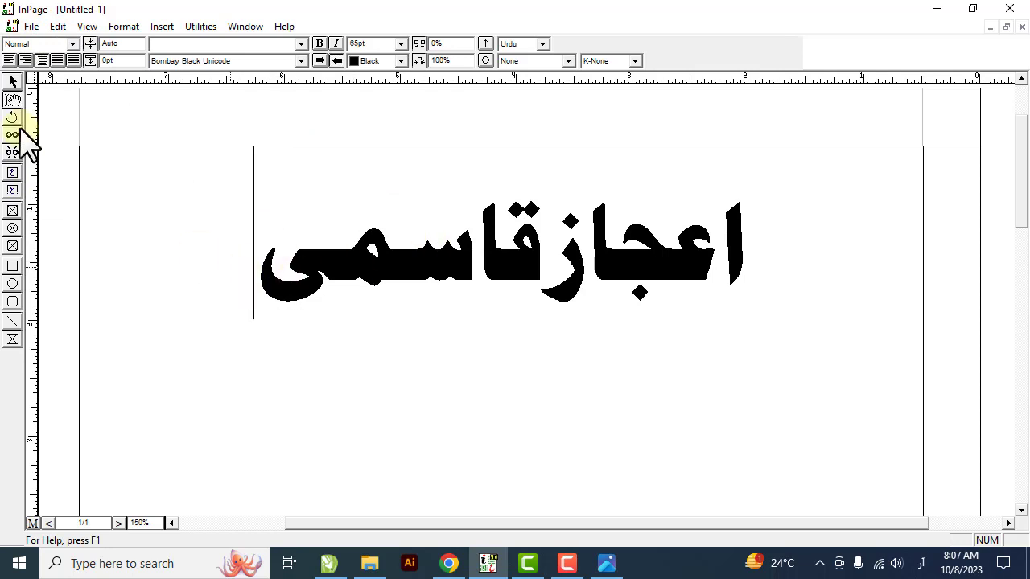
left_click(31, 26)
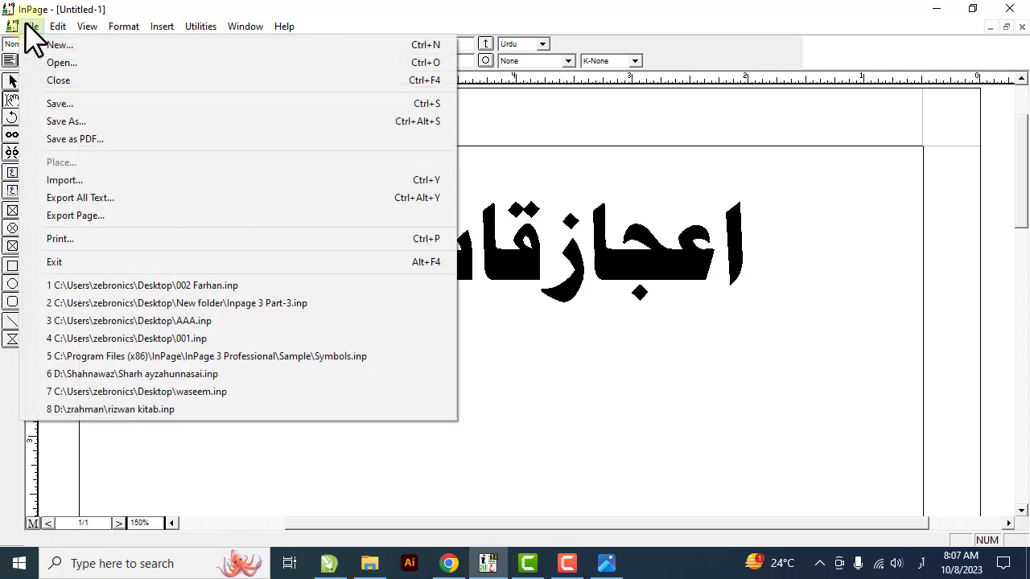
left_click(79, 143)
left_click(658, 187)
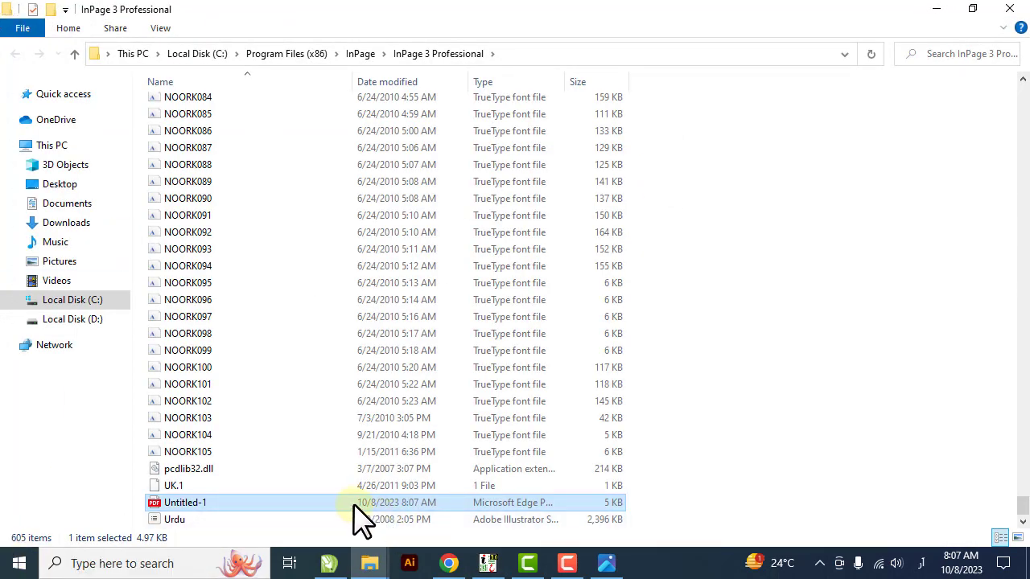
Copy the Untitled-1 PDF file in File Explorer and paste it into the CorelDRAW page, importing its text as curves.
right_click(354, 513)
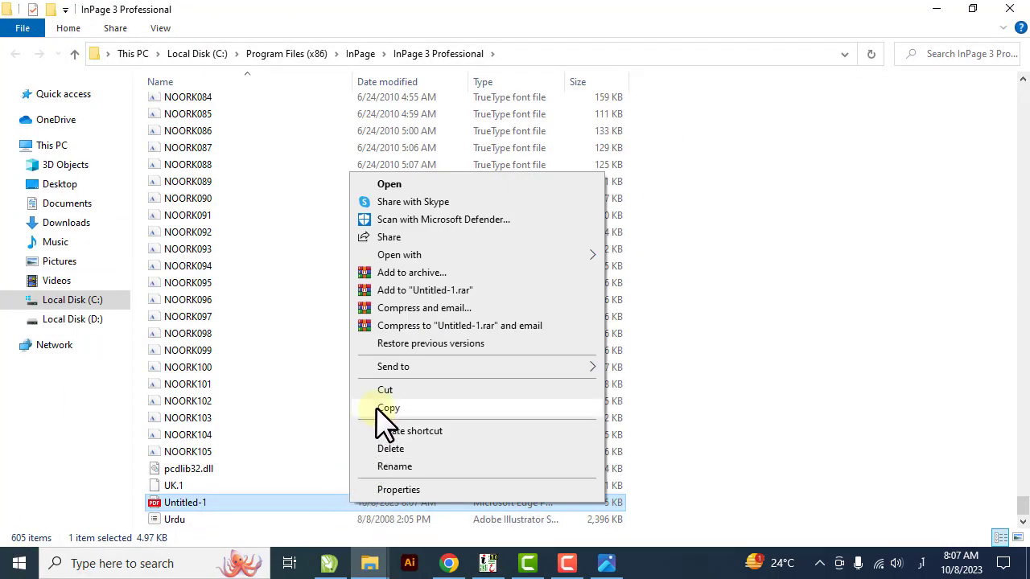
left_click(380, 408)
left_click(328, 563)
right_click(358, 308)
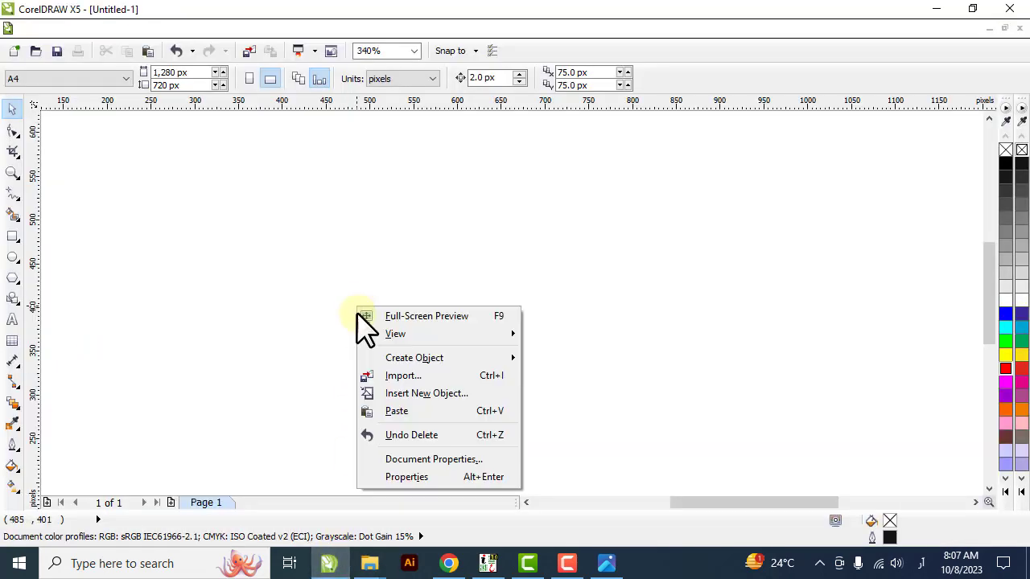
left_click(386, 411)
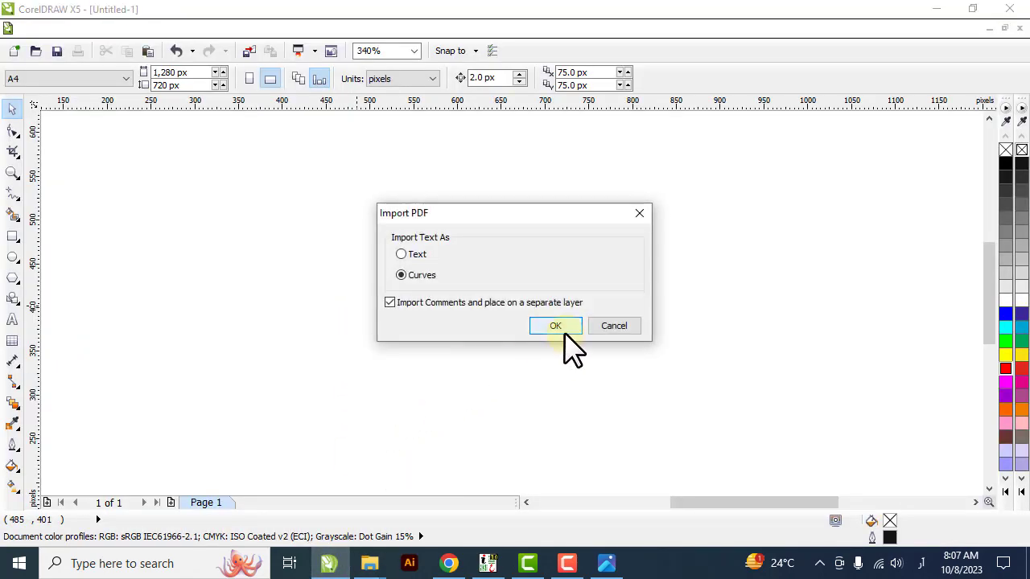
left_click(561, 328)
Fill the imported Urdu lettering group with red (#FF0000).
key("shift+F2")
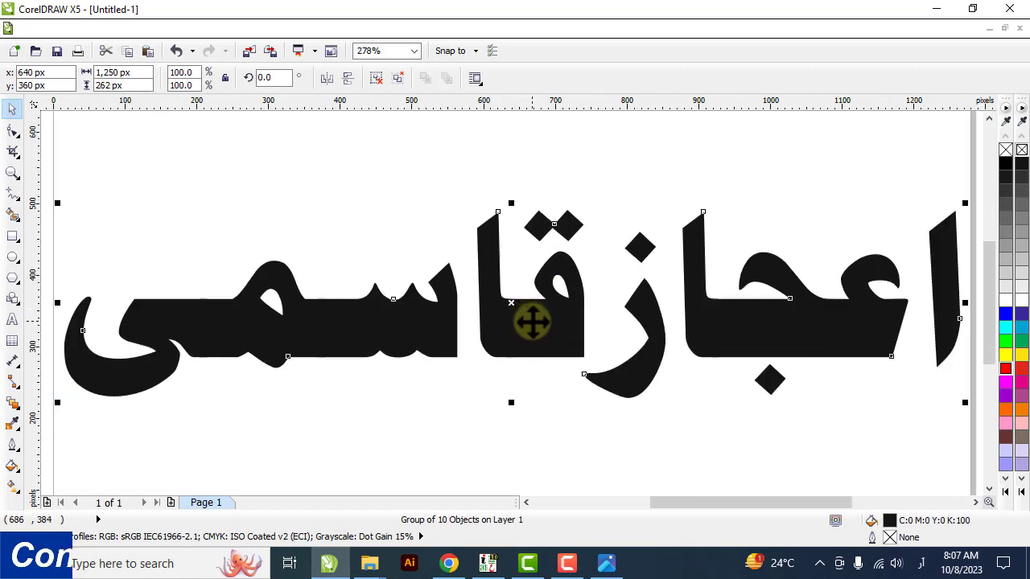
left_click(1005, 369)
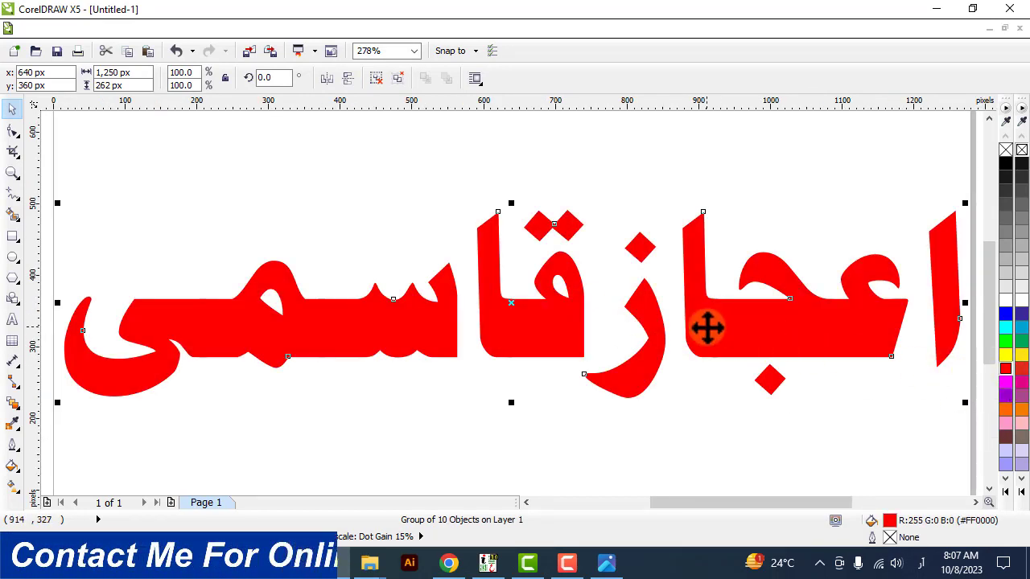
Place a copy of the Urdu lettering offset about 35 px left and 38 px up, and fill the copy with white.
left_click_drag(707, 327, 683, 303)
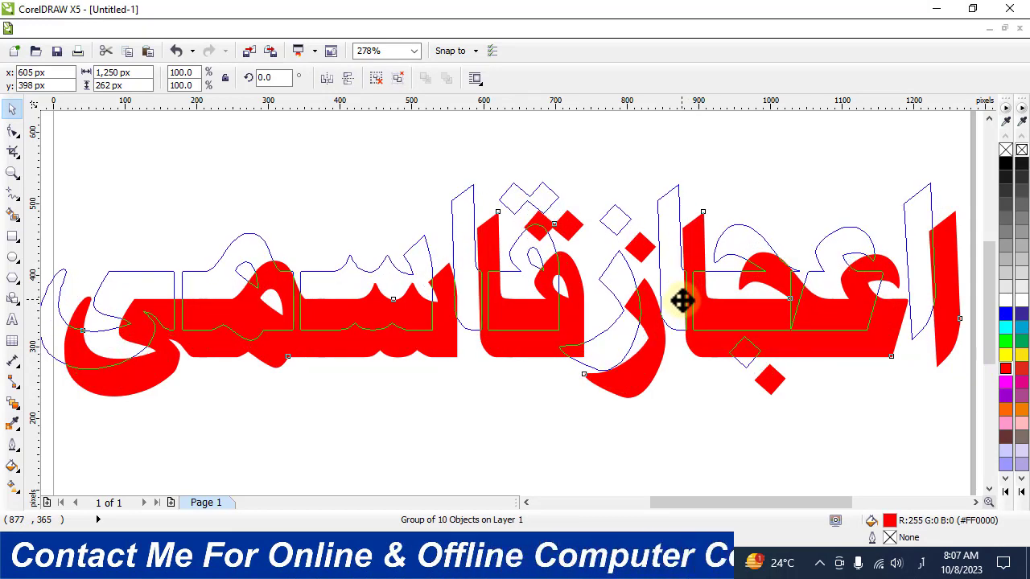
left_click_drag(682, 300, 681, 300)
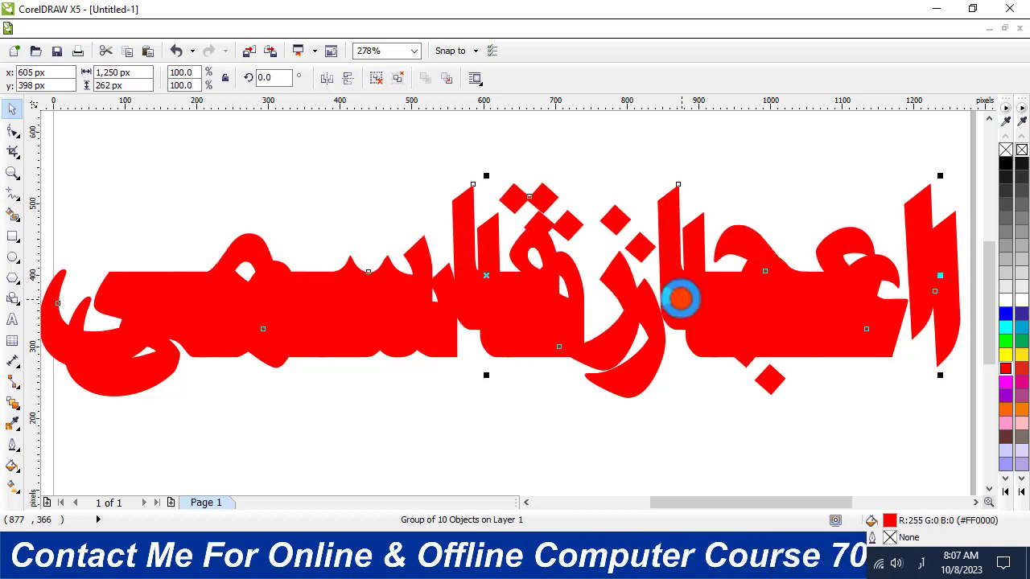
left_click(1006, 300)
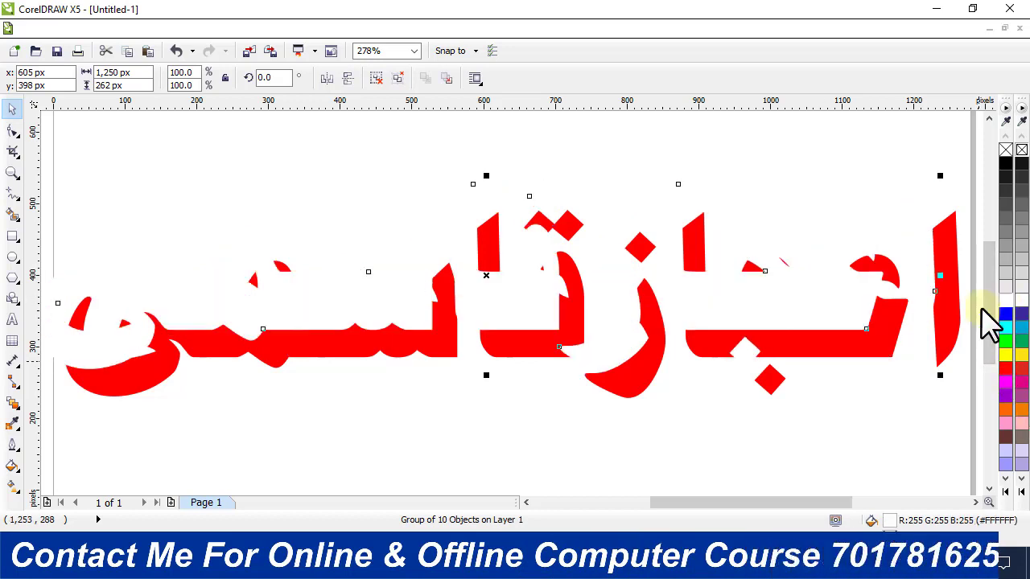
Blend the white Urdu lettering copy into the red lettering behind it with 20 blend steps.
left_click(13, 407)
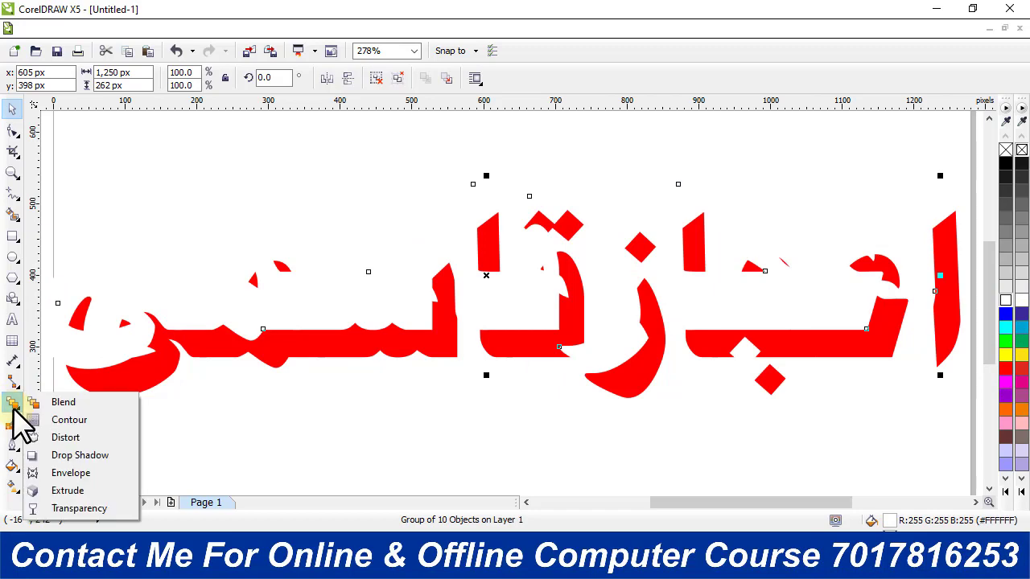
left_click(58, 403)
left_click_drag(328, 320, 333, 356)
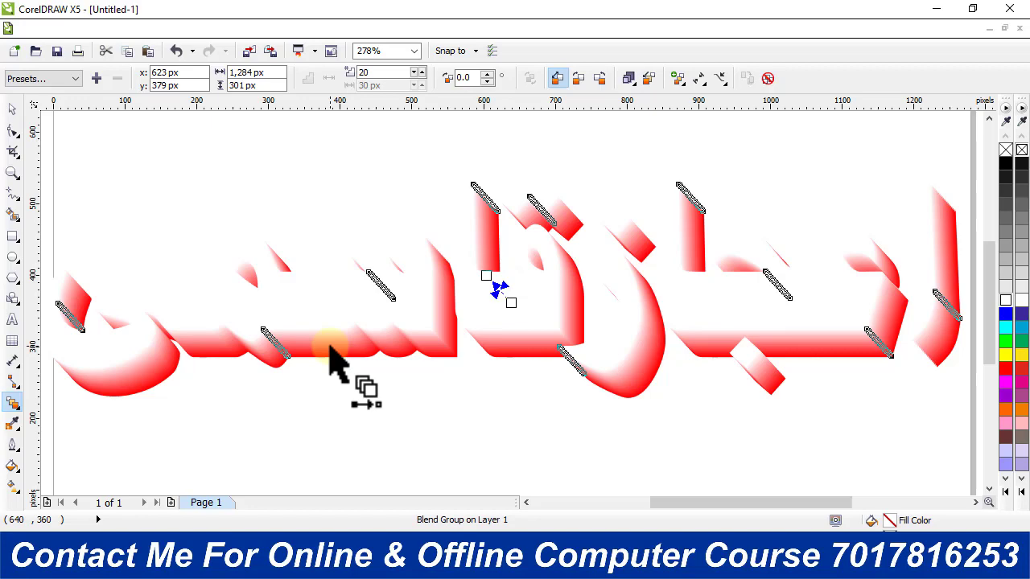
left_click(12, 108)
left_click(158, 134)
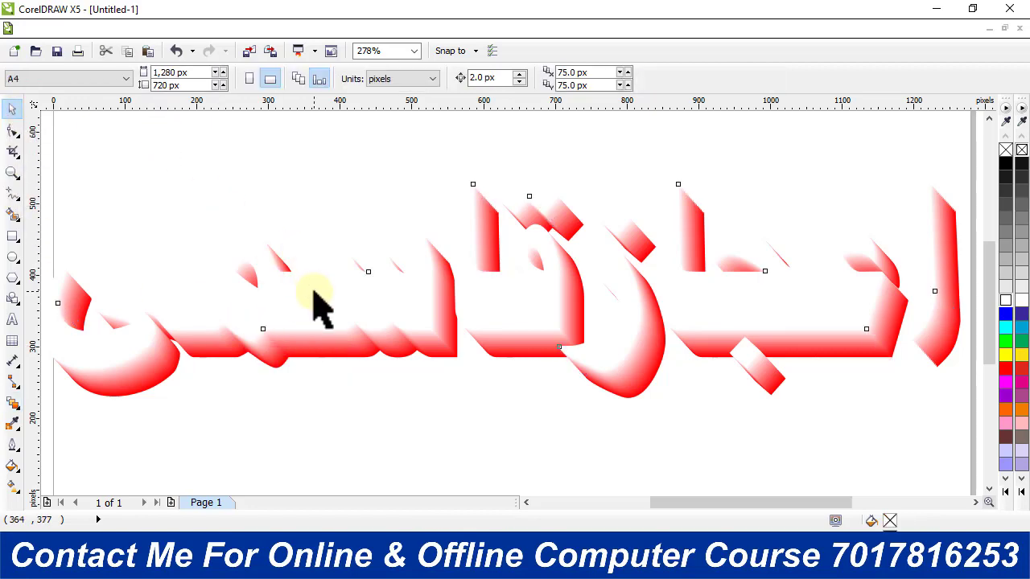
Shift the white front lettering about 4 px left and 10 px up, and break the blend apart.
left_click_drag(314, 293, 310, 285)
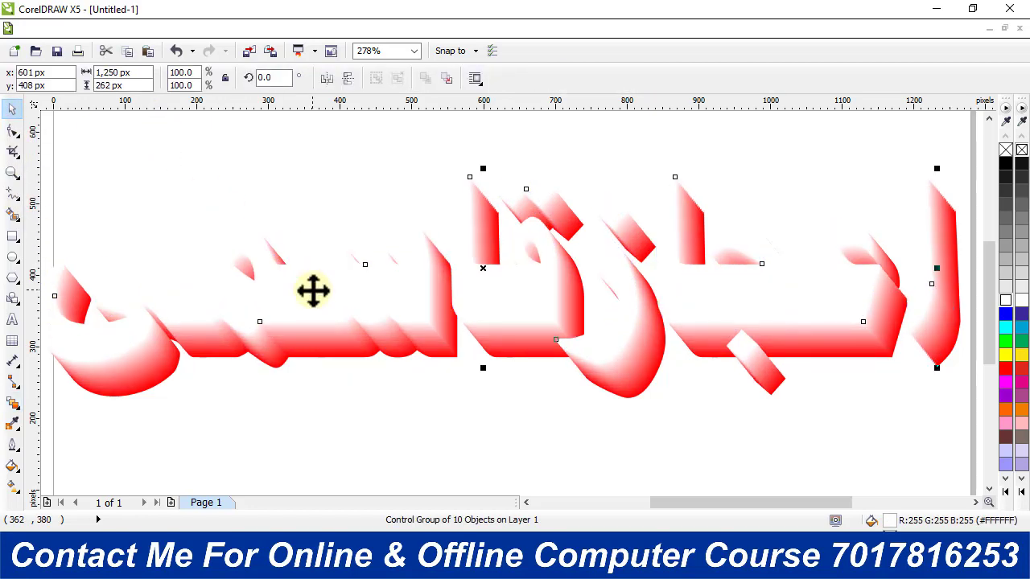
left_click(356, 395)
left_click(399, 291)
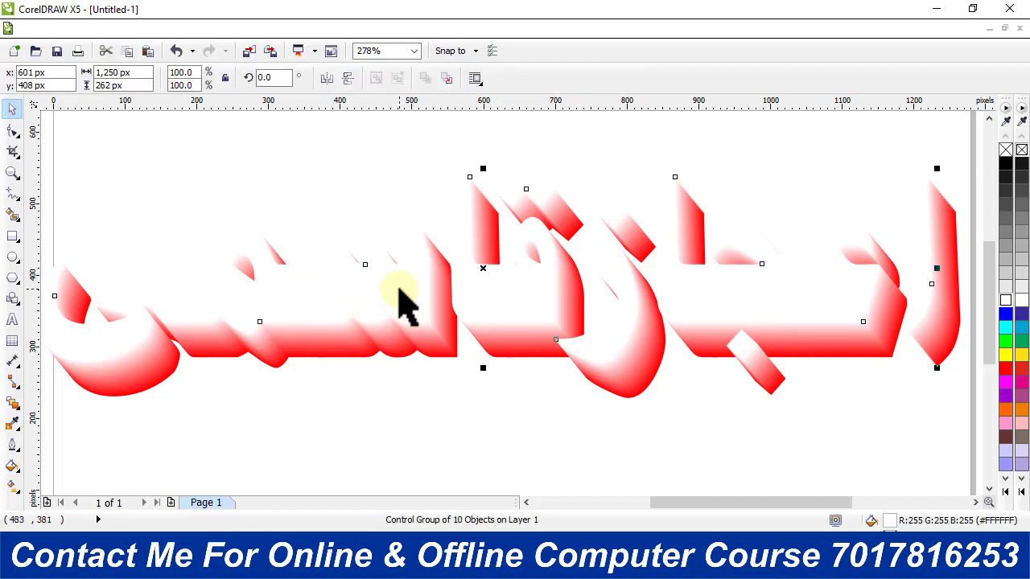
key("ctrl+k")
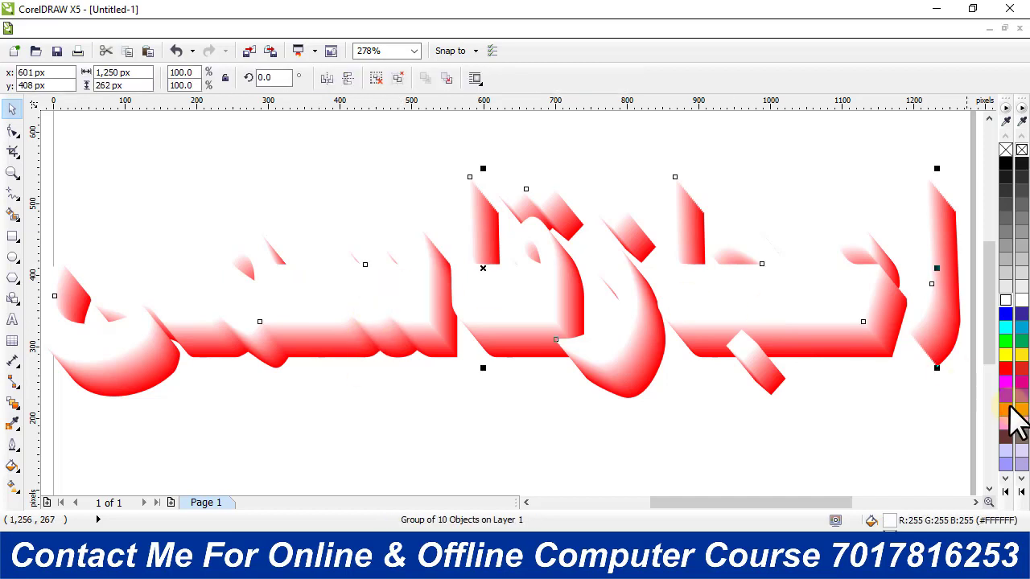
Fill the front Urdu lettering group with dark navy blue from the expanded colour palette.
left_click(1005, 165)
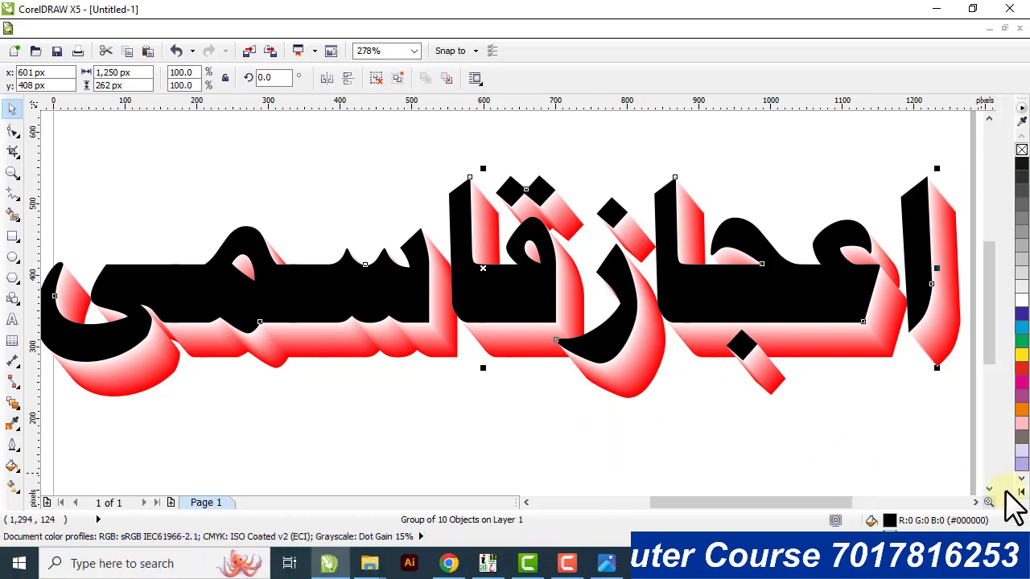
left_click(1005, 490)
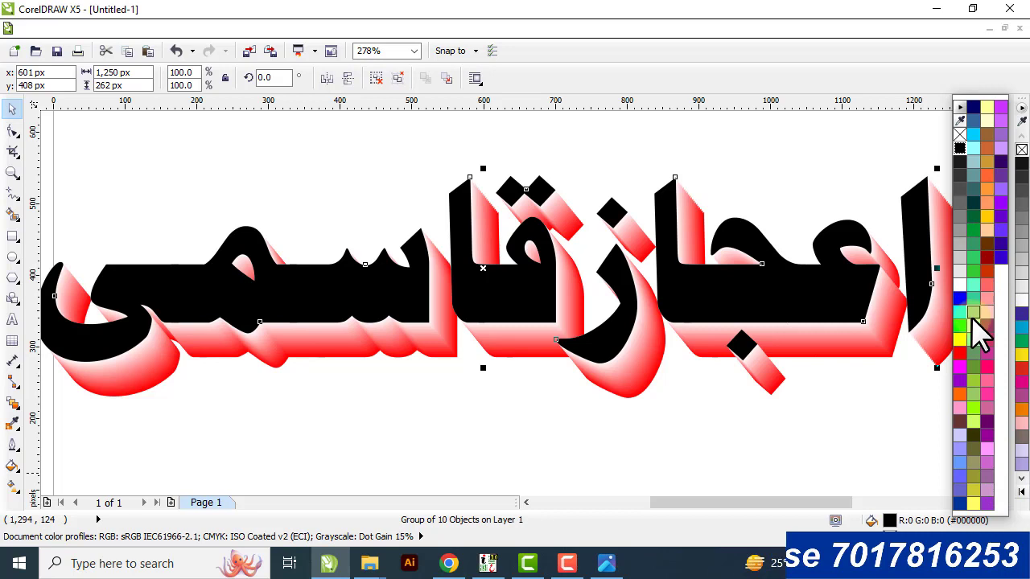
left_click(973, 106)
left_click(789, 161)
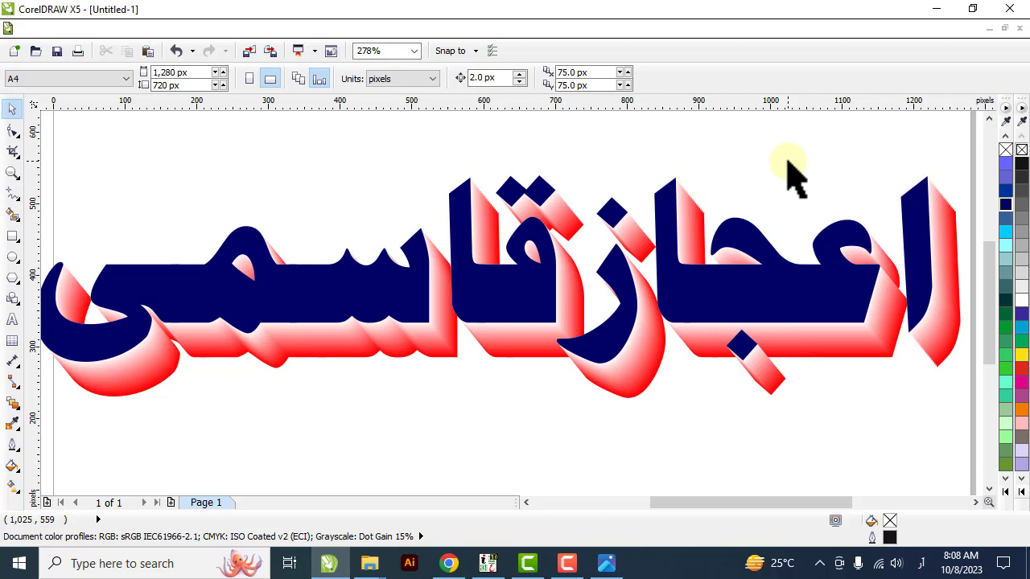
Switch to Chrome to show the Ajaz Computers YouTube channel page.
left_click(451, 562)
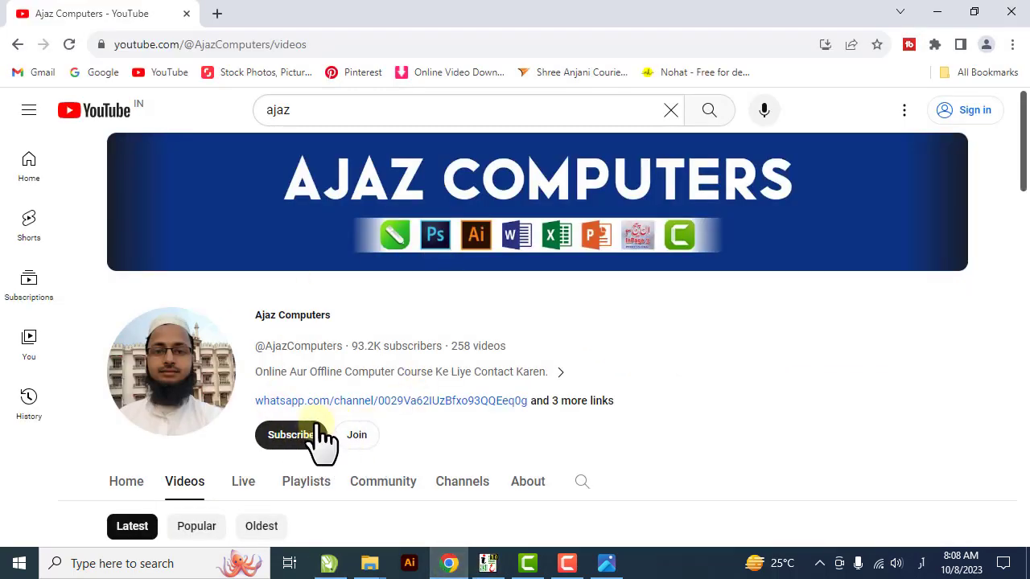